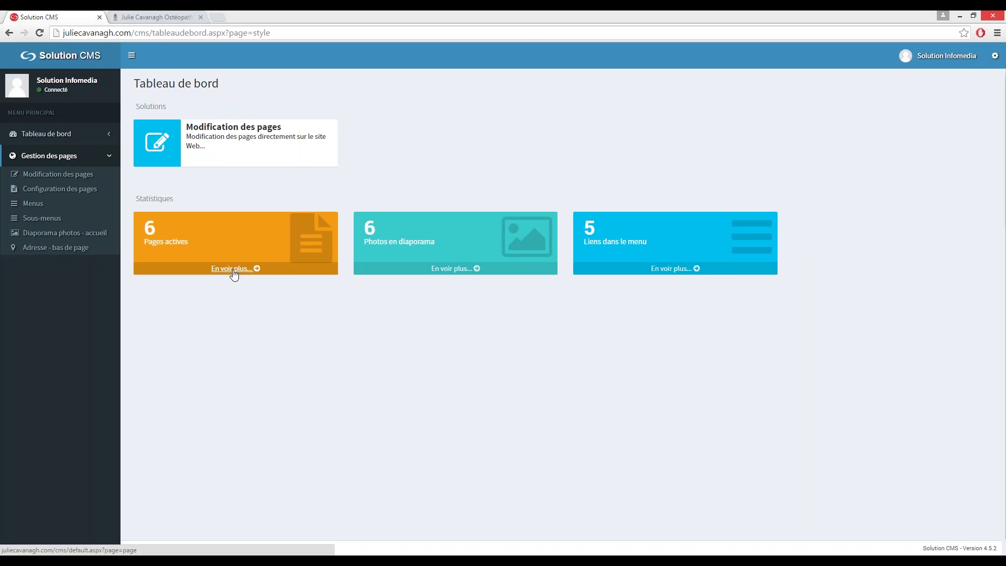
Start a new page in the website's page configuration and title it "Mon parcours".
{"action": "left_click", "coordinate": [86, 190]}
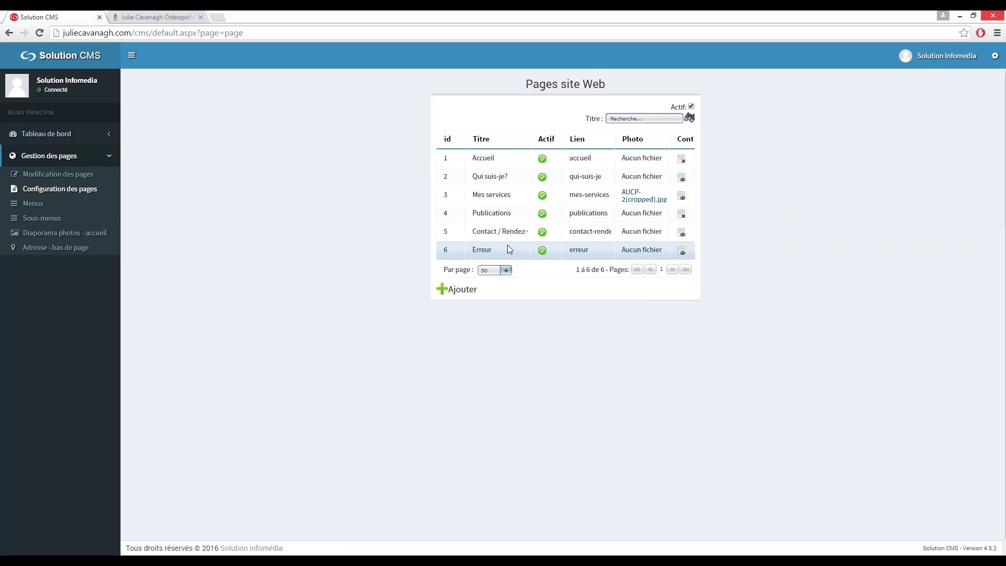
{"action": "left_click", "coordinate": [463, 293]}
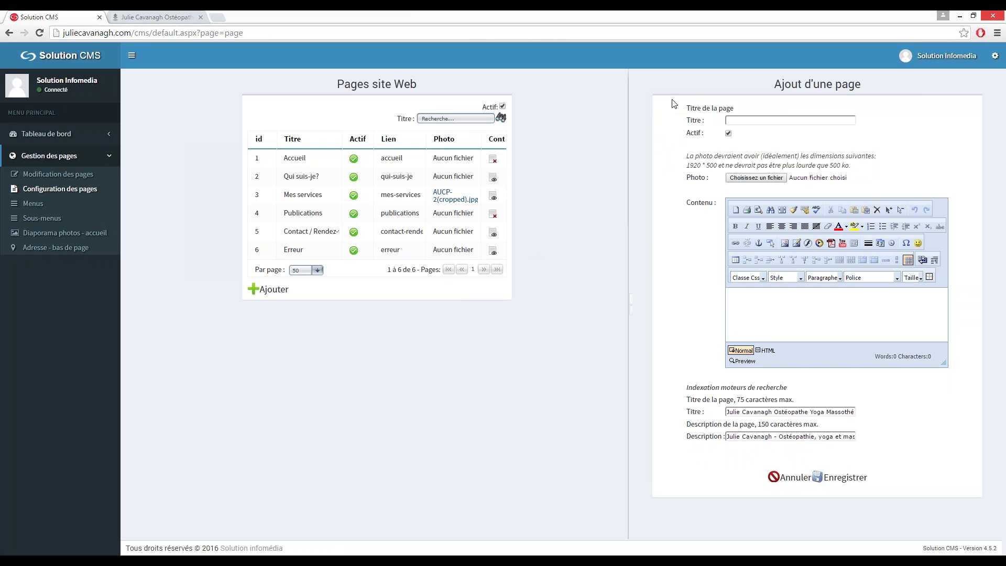
{"action": "left_click", "coordinate": [738, 120]}
{"action": "type", "text": "Mon parcours"}
Attach AUCP-32 as the page photo, from the documents folder of the site owner's client folder under Clients on the W: drive.
{"action": "left_click", "coordinate": [768, 178]}
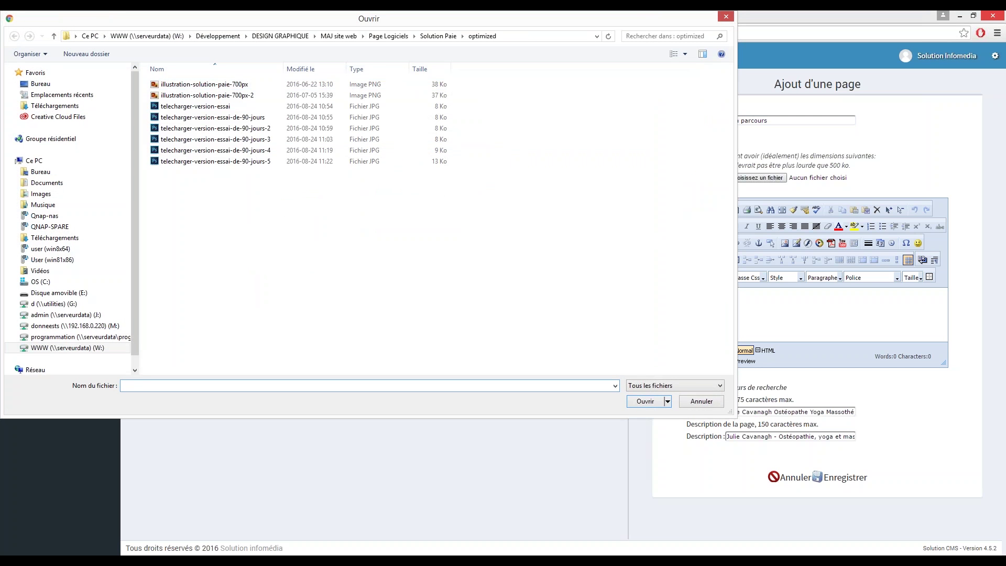
{"action": "left_click", "coordinate": [156, 41]}
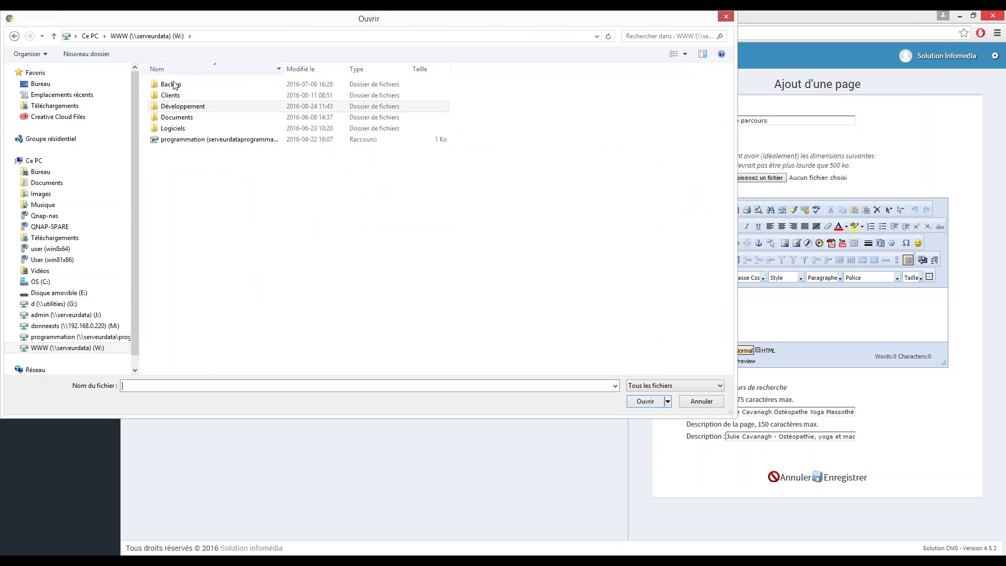
{"action": "left_click", "coordinate": [165, 94]}
{"action": "key", "text": "Return"}
{"action": "type", "text": "julie"}
{"action": "double_click", "coordinate": [202, 115]}
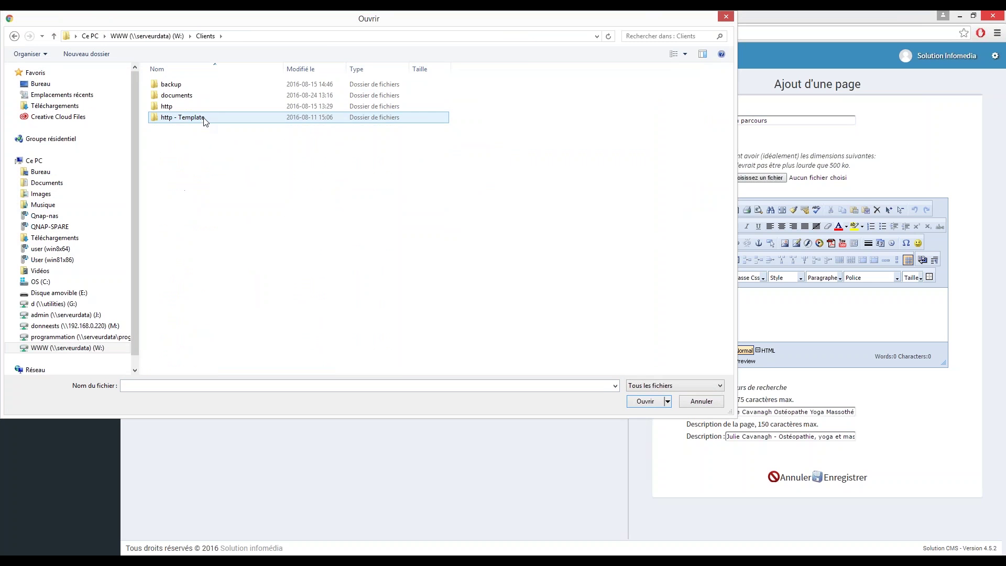
{"action": "double_click", "coordinate": [180, 95]}
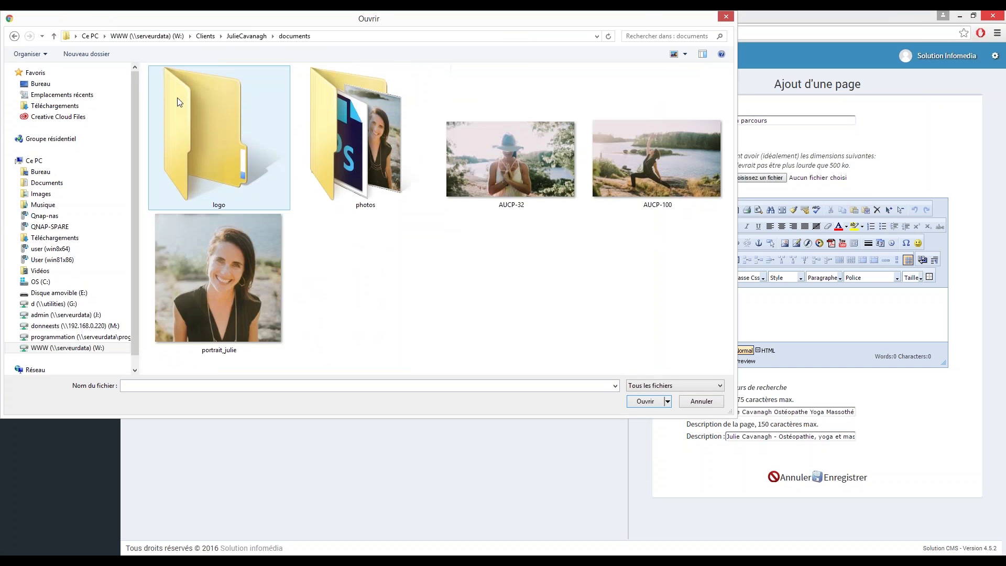
{"action": "left_click", "coordinate": [532, 156]}
{"action": "left_click", "coordinate": [646, 400]}
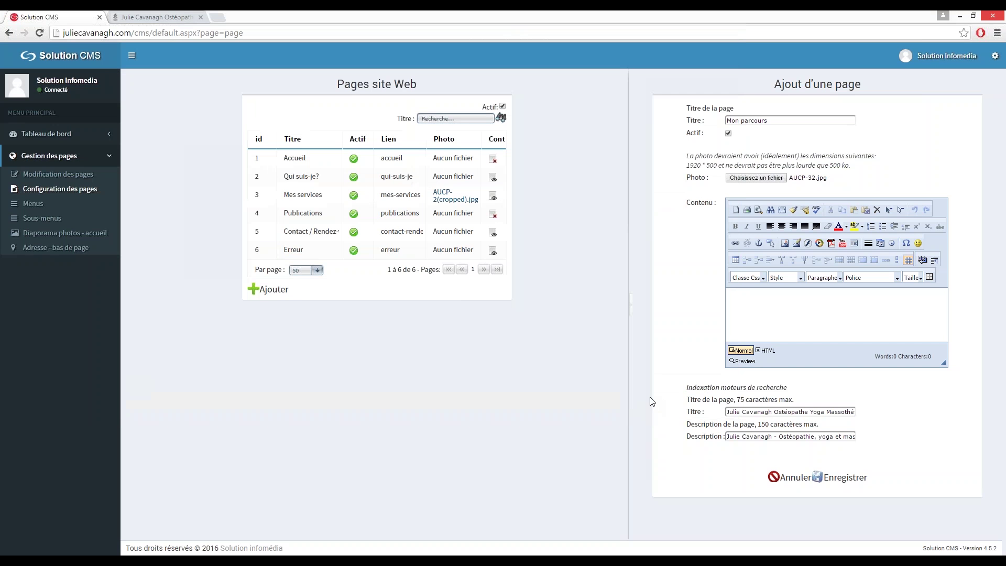
Enter "Mon parcours" in the page content and format it as an Entête 2 heading.
{"action": "left_click", "coordinate": [774, 306]}
{"action": "type", "text": "Mon parcours"}
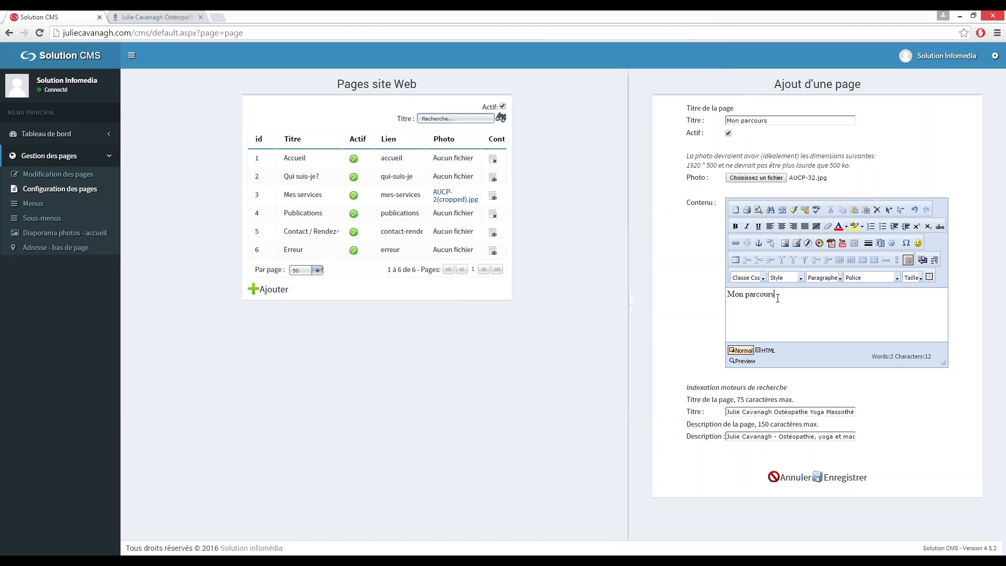
{"action": "left_click_drag", "start_coordinate": [775, 294], "coordinate": [727, 294]}
{"action": "left_click", "coordinate": [840, 278]}
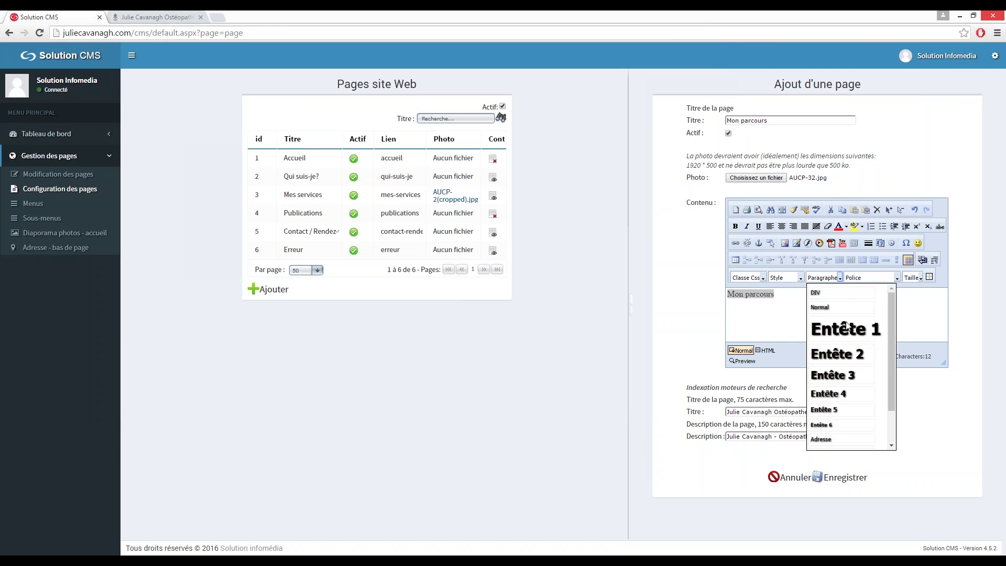
{"action": "left_click", "coordinate": [848, 354]}
Add the paragraph "Voici une page d'exemple." below the heading and save the new page.
{"action": "left_click", "coordinate": [821, 307]}
{"action": "key", "text": "Return"}
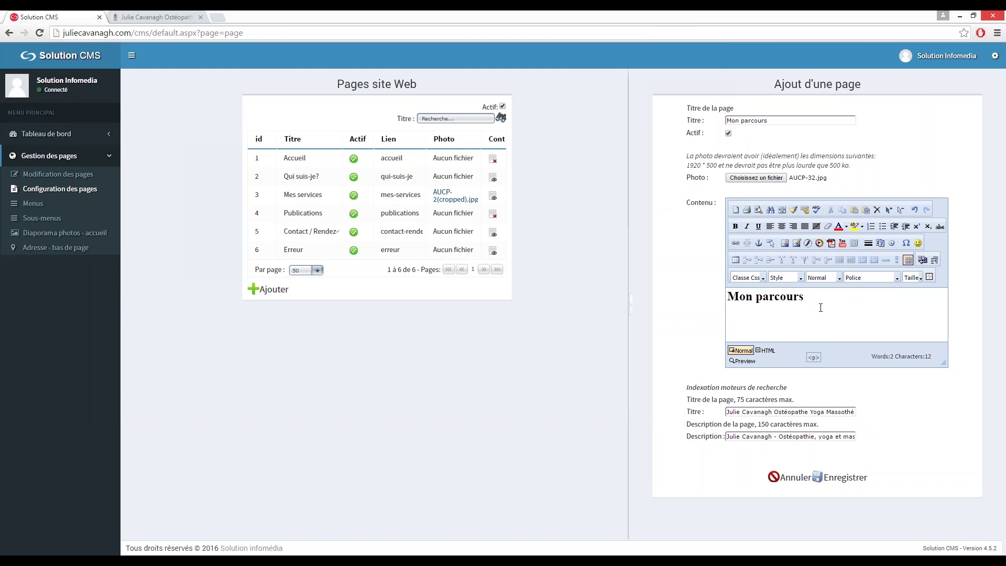
{"action": "type", "text": "Voici une page d'exempleé."}
{"action": "key", "text": "BackSpace"}
{"action": "left_click", "coordinate": [857, 477]}
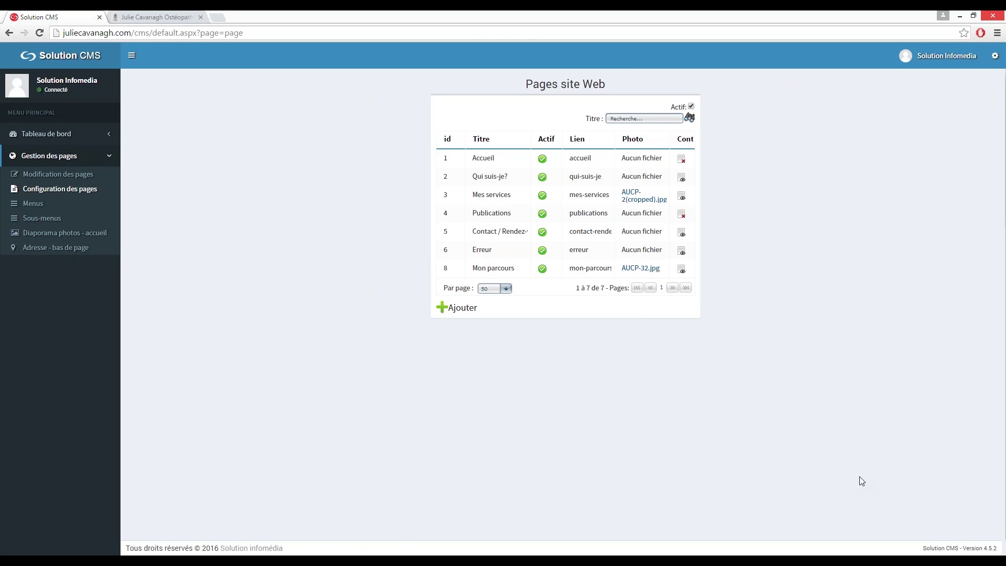
Open the "Mon parcours" page for modification and copy its link name, mon-parcours.
{"action": "left_click", "coordinate": [504, 273]}
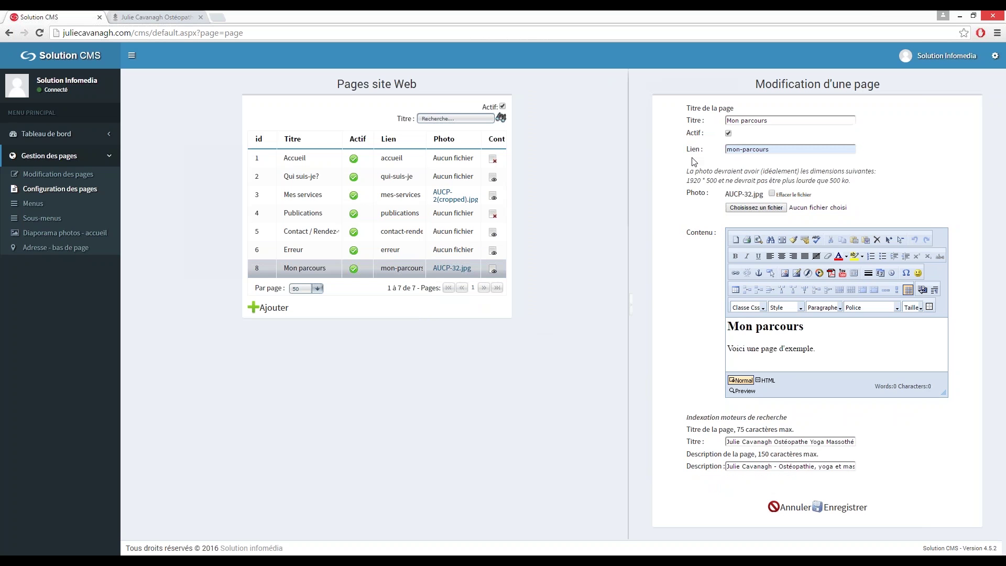
{"action": "left_click_drag", "start_coordinate": [686, 149], "coordinate": [726, 150]}
{"action": "key", "text": "ctrl+c"}
{"action": "left_click", "coordinate": [779, 153]}
Switch to the public website and load the new page by appending /mon-parcours to the site address.
{"action": "left_click", "coordinate": [152, 19]}
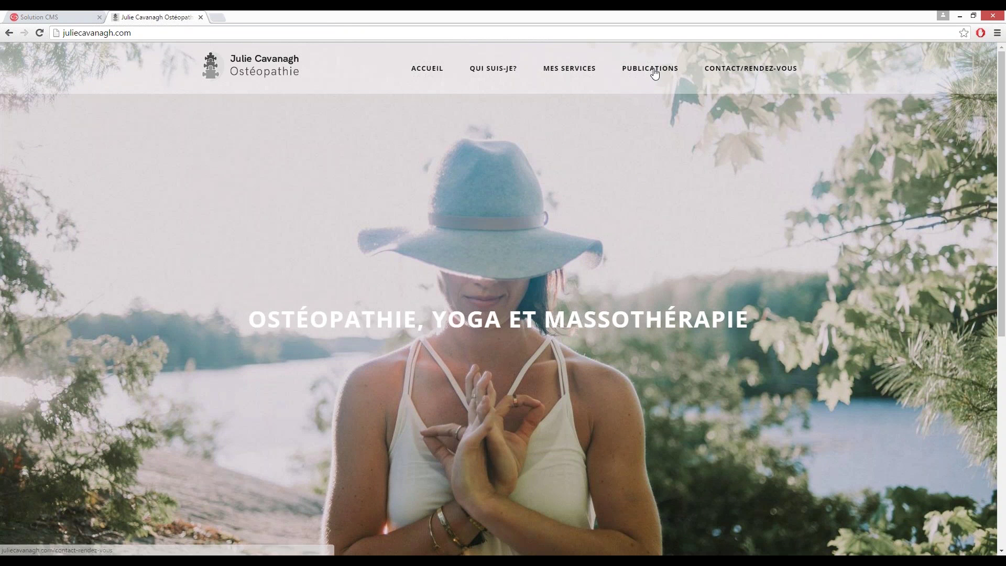
{"action": "left_click", "coordinate": [135, 33]}
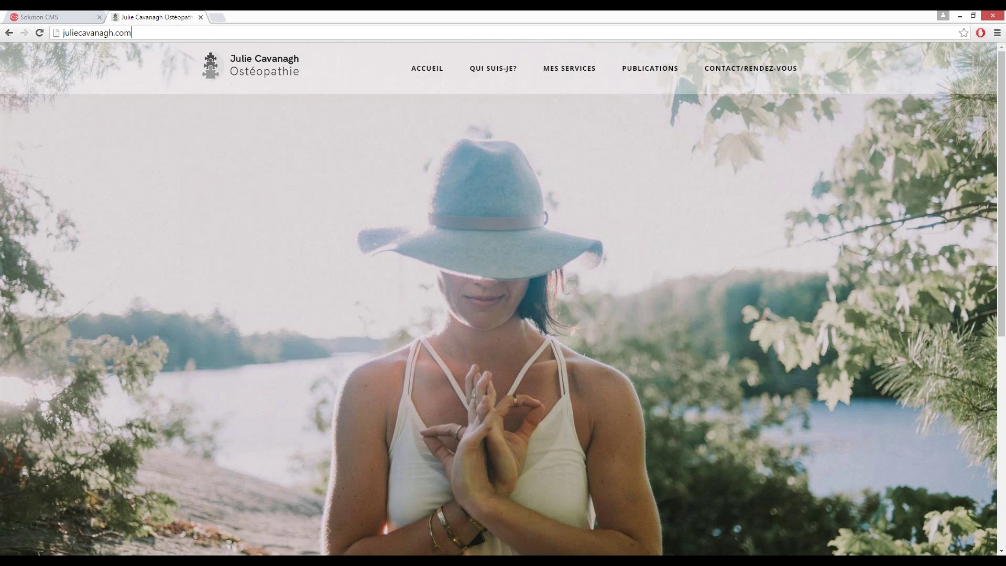
{"action": "left_click", "coordinate": [137, 33]}
{"action": "left_click", "coordinate": [137, 33]}
{"action": "type", "text": "/"}
{"action": "key", "text": "ctrl+v"}
{"action": "key", "text": "Return"}
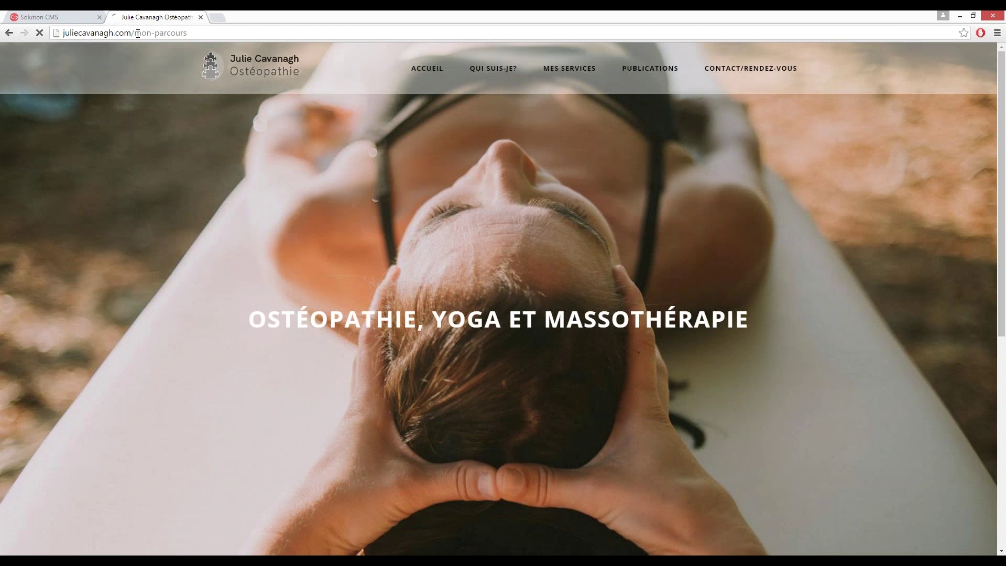